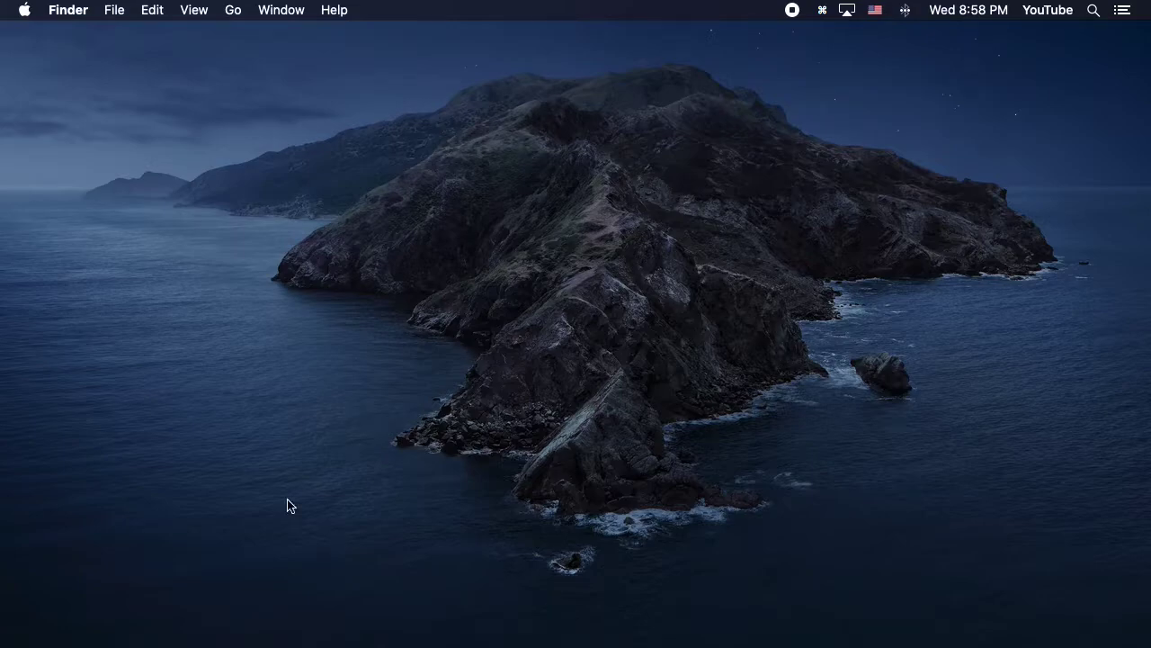
Step: Load figma.com in Safari and bring up the sign-up form
mouse_move(228, 644)
left_click(228, 603)
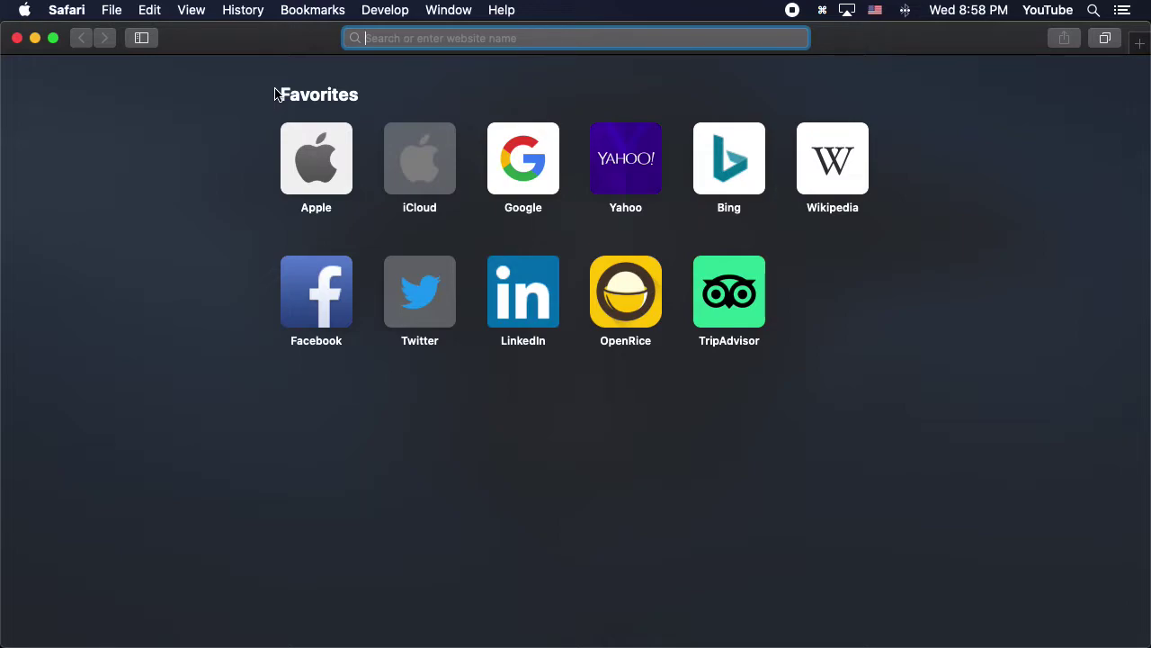
type("fig")
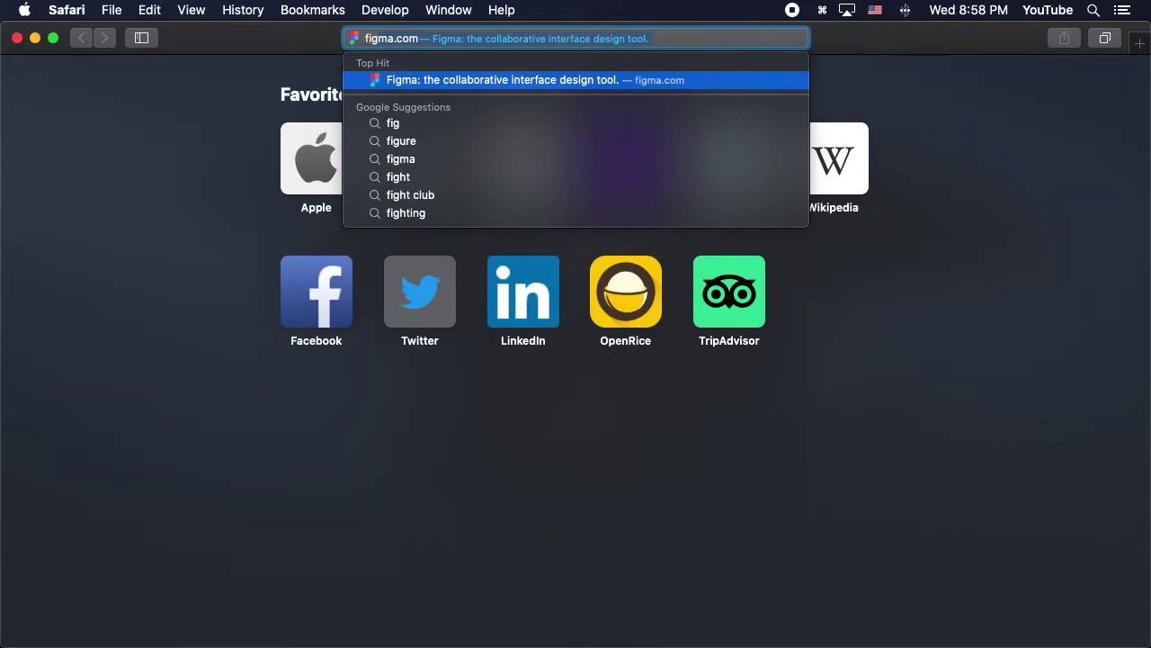
type("ma")
key("Return")
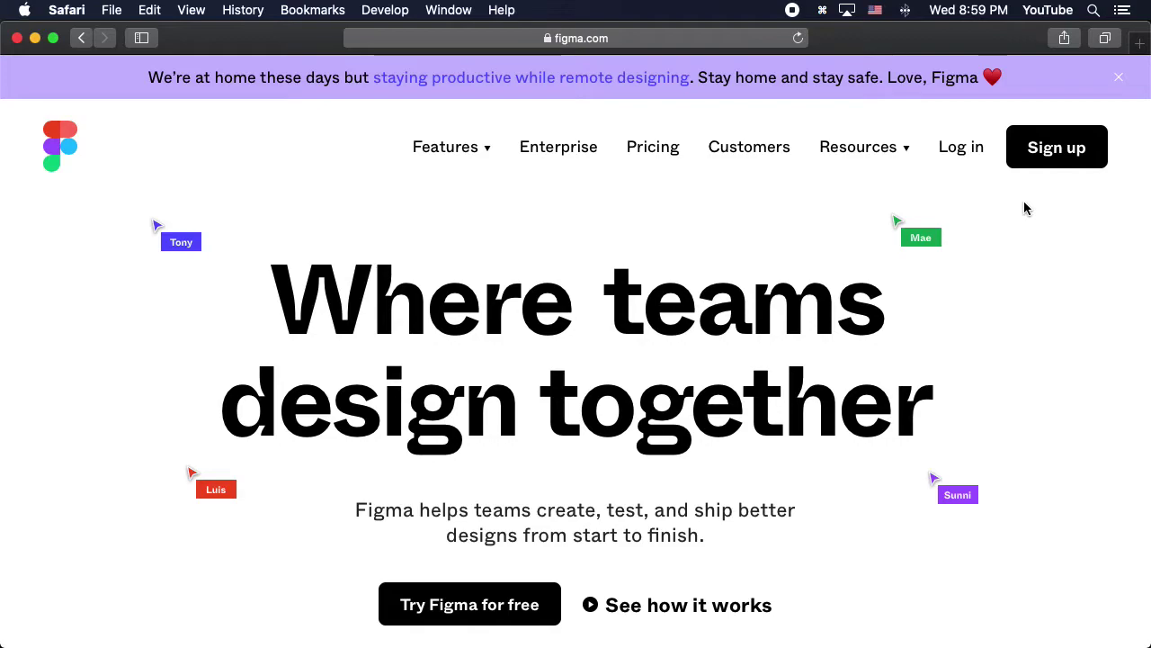
left_click(1060, 149)
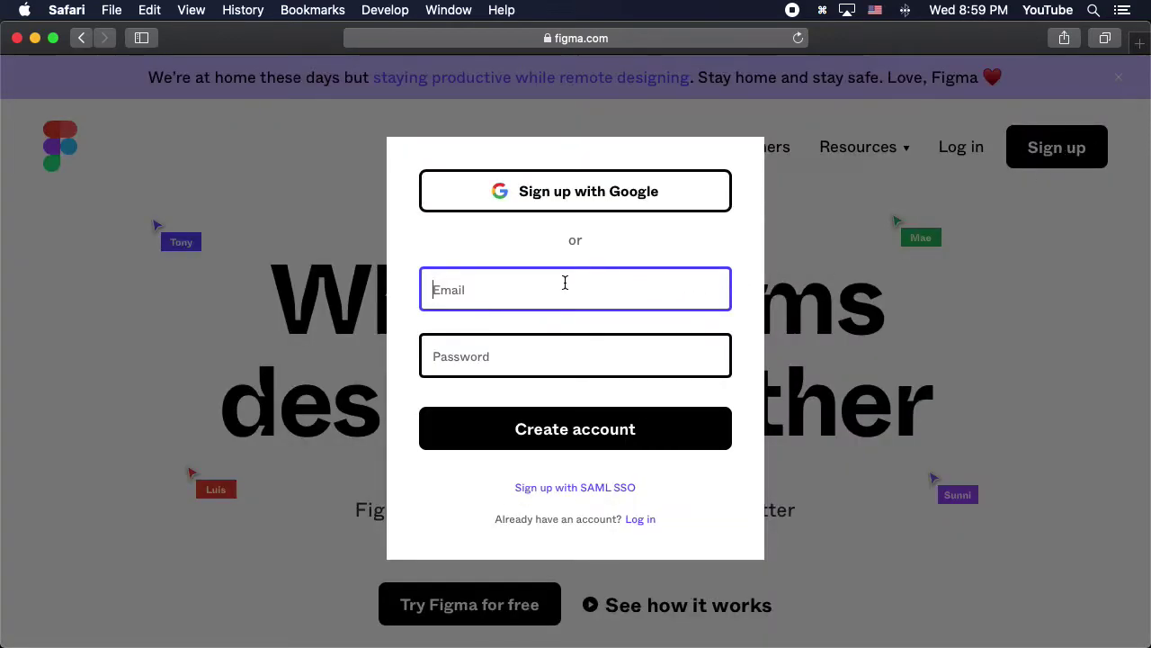
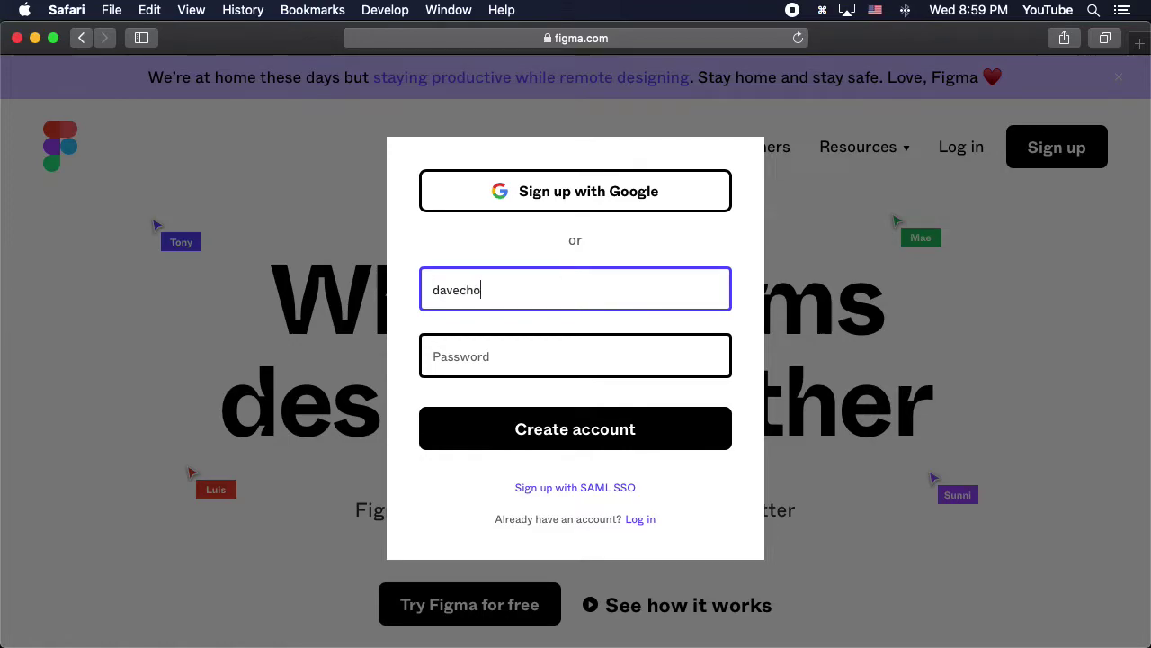
Step: Enter the account e-mail address and password, then submit the credentials
key("Tab")
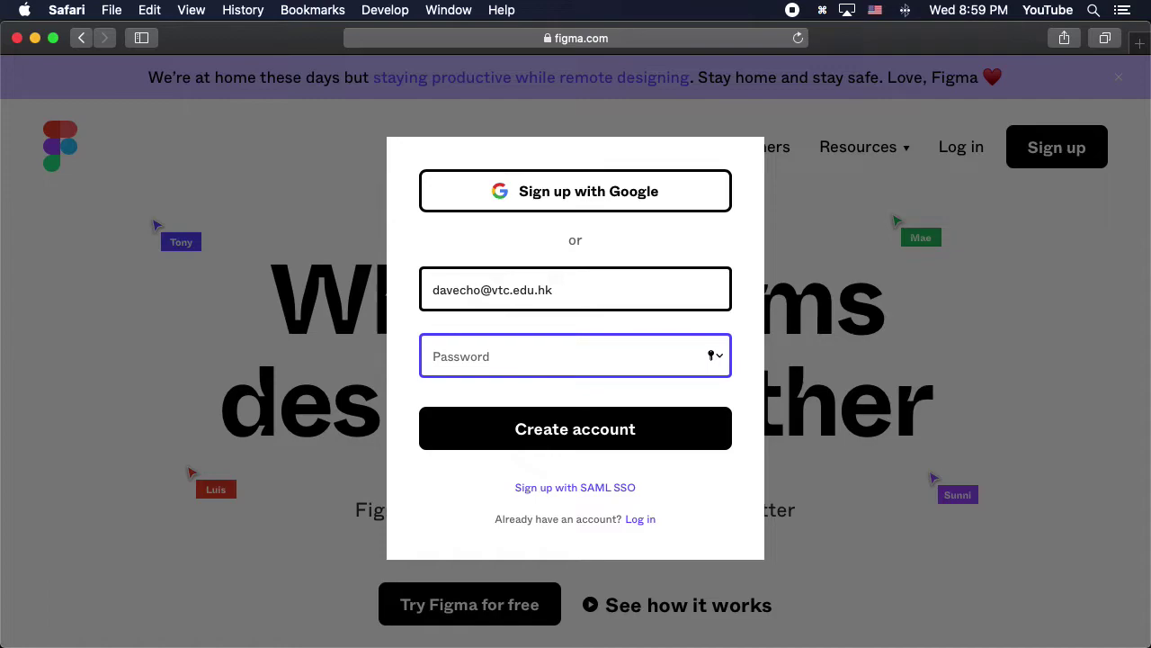
type("••")
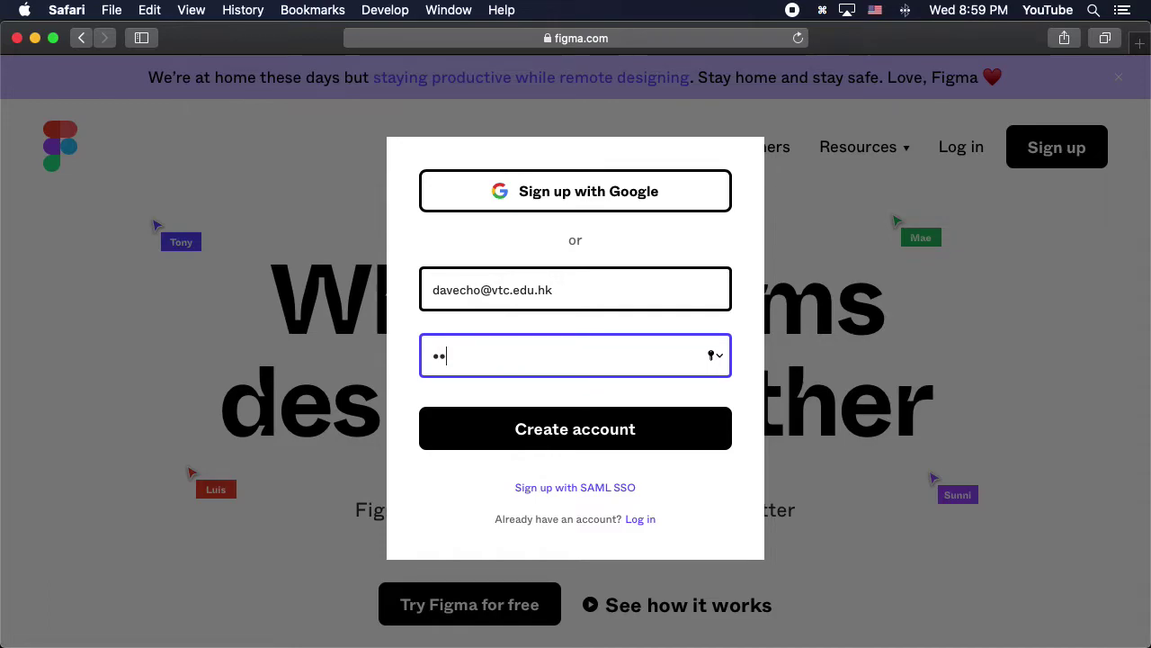
type("••••••")
left_click(582, 434)
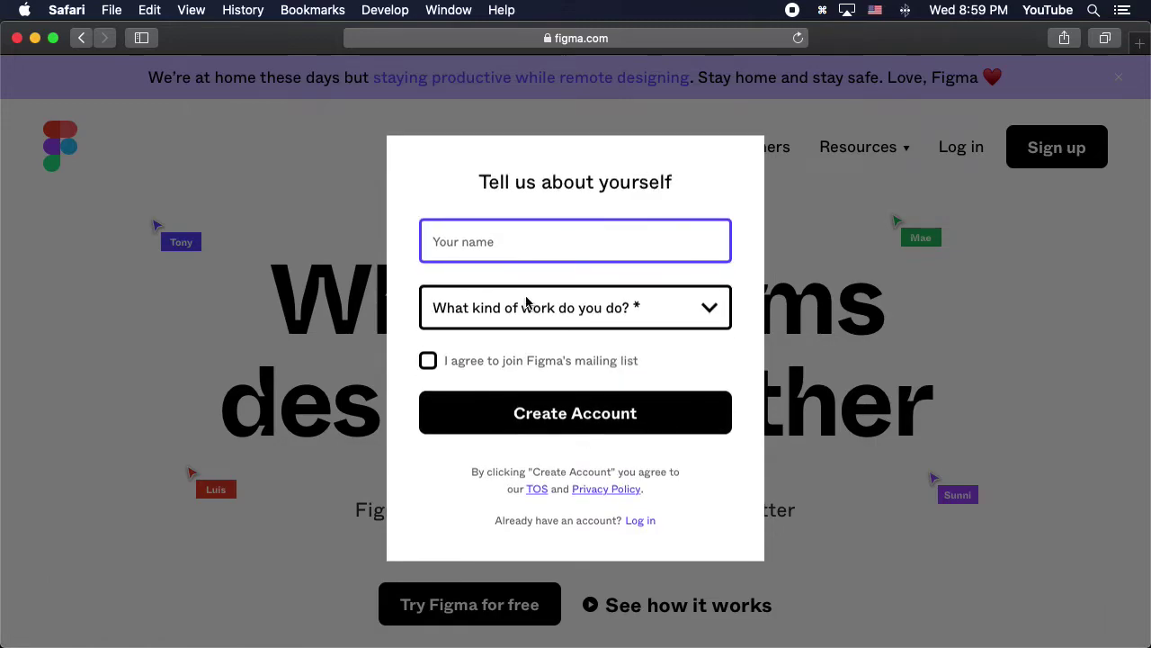
Step: Enter your first name, choose Design work, join the mailing list, and save the password
type("Dave Cho")
key("BackSpace")
key("BackSpace")
key("BackSpace")
key("BackSpace")
key("Tab")
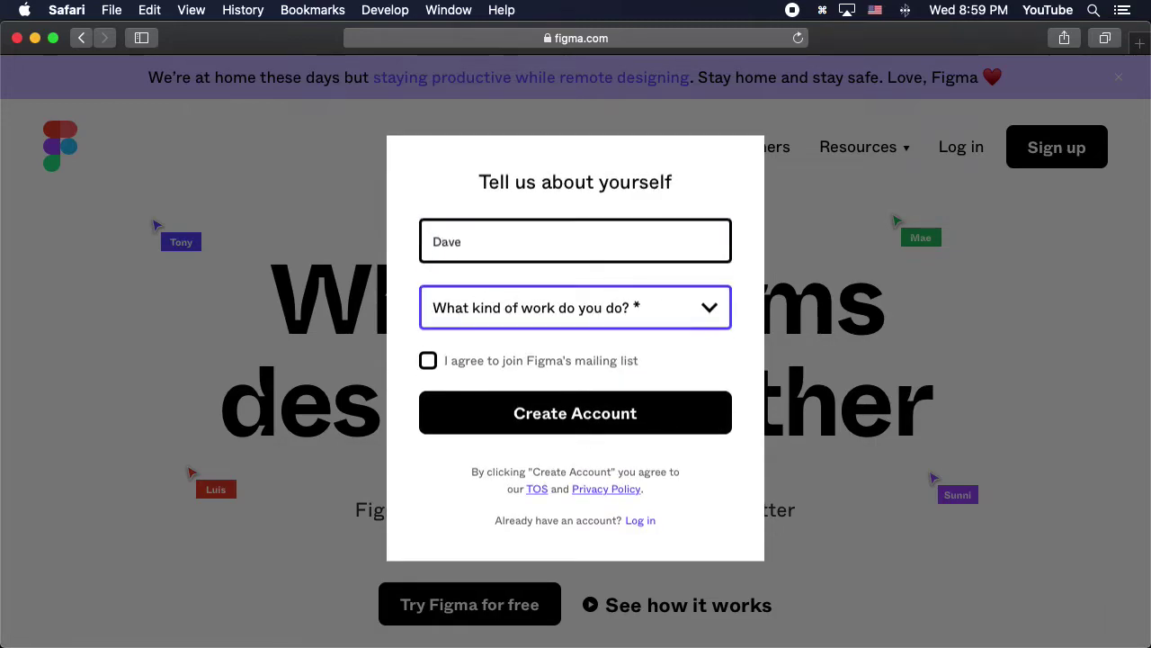
left_click(672, 326)
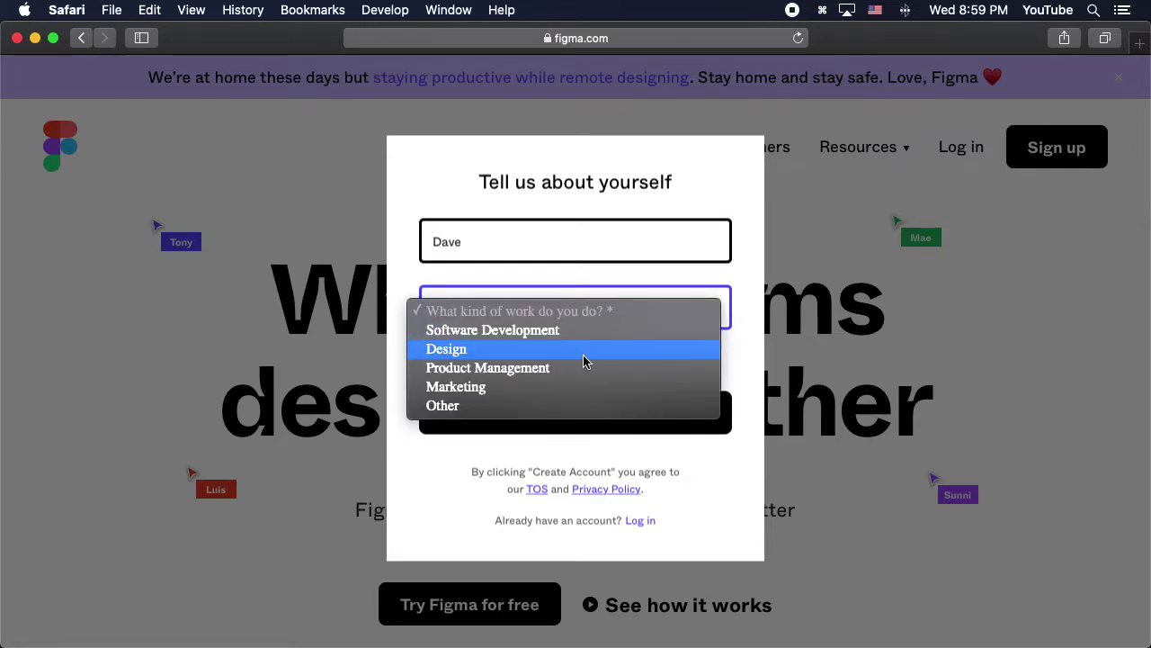
left_click(593, 351)
left_click(428, 361)
left_click(593, 415)
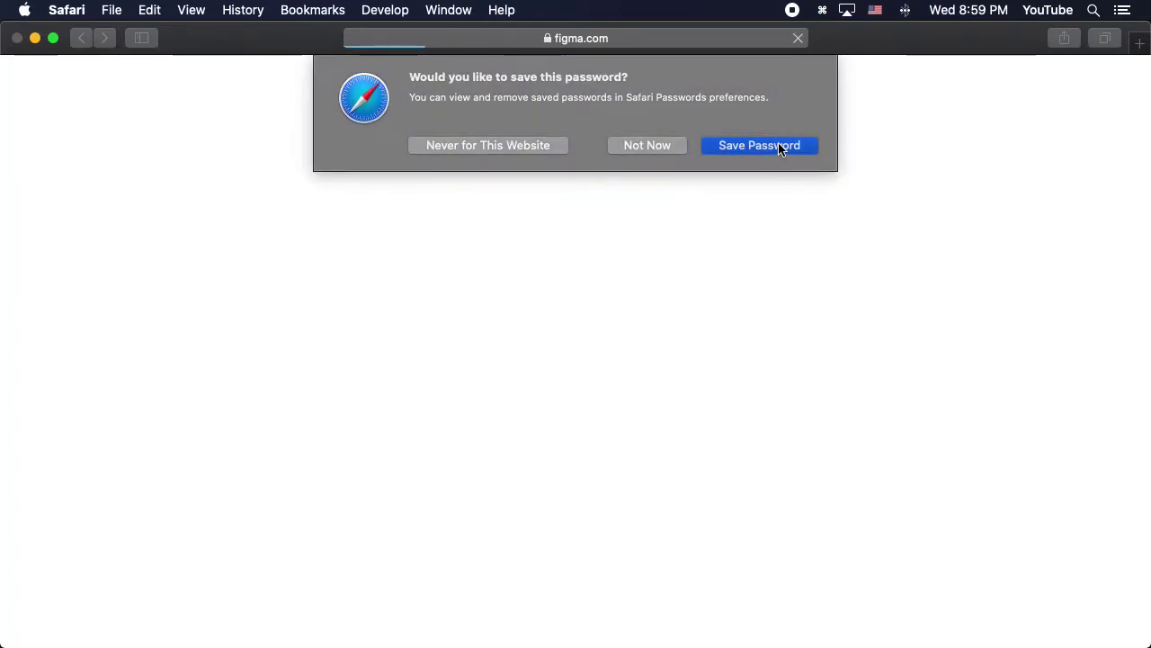
left_click(773, 146)
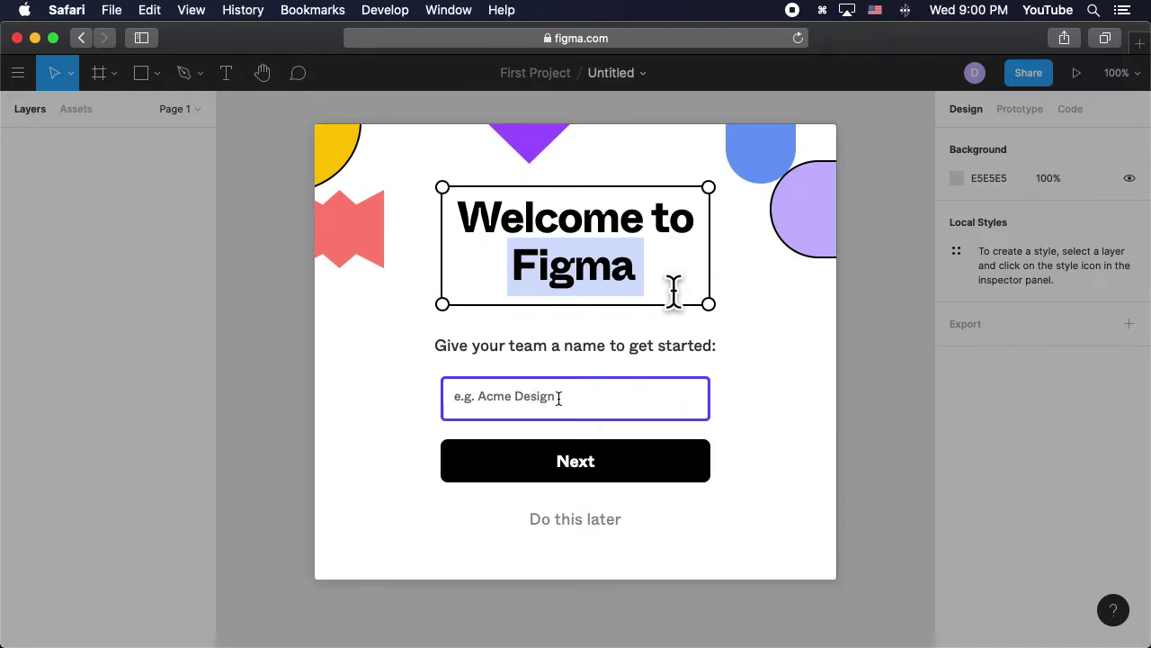
Step: Name the team 'ux/UI' and continue to plan selection
type("ux/UI")
key("super+l")
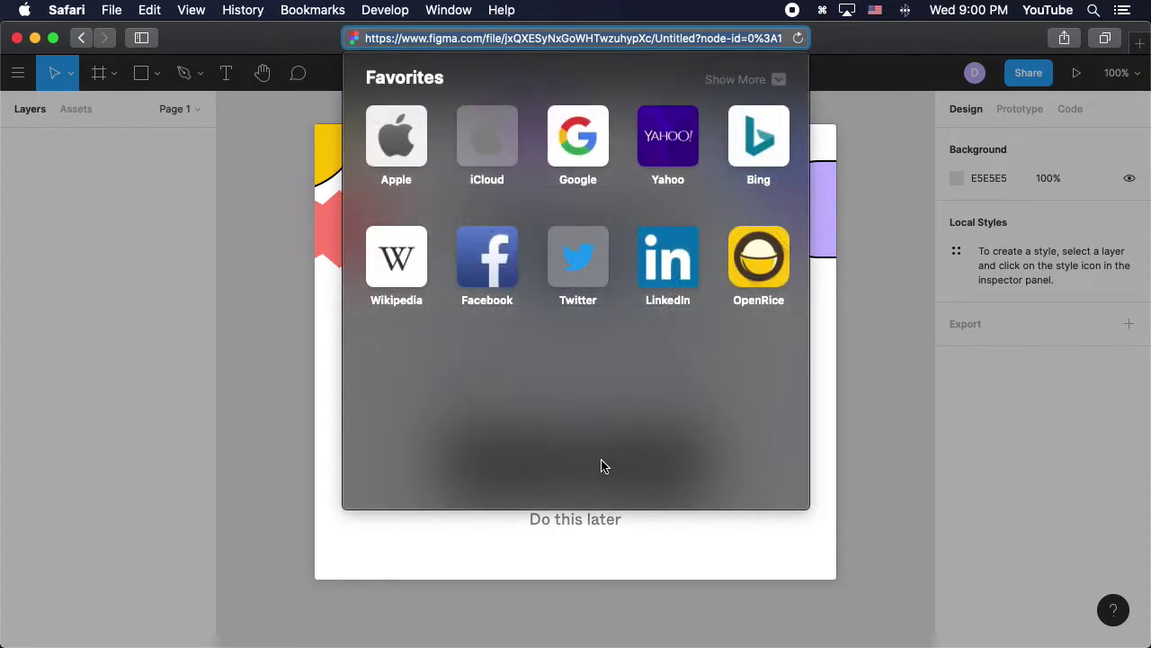
left_click(614, 460)
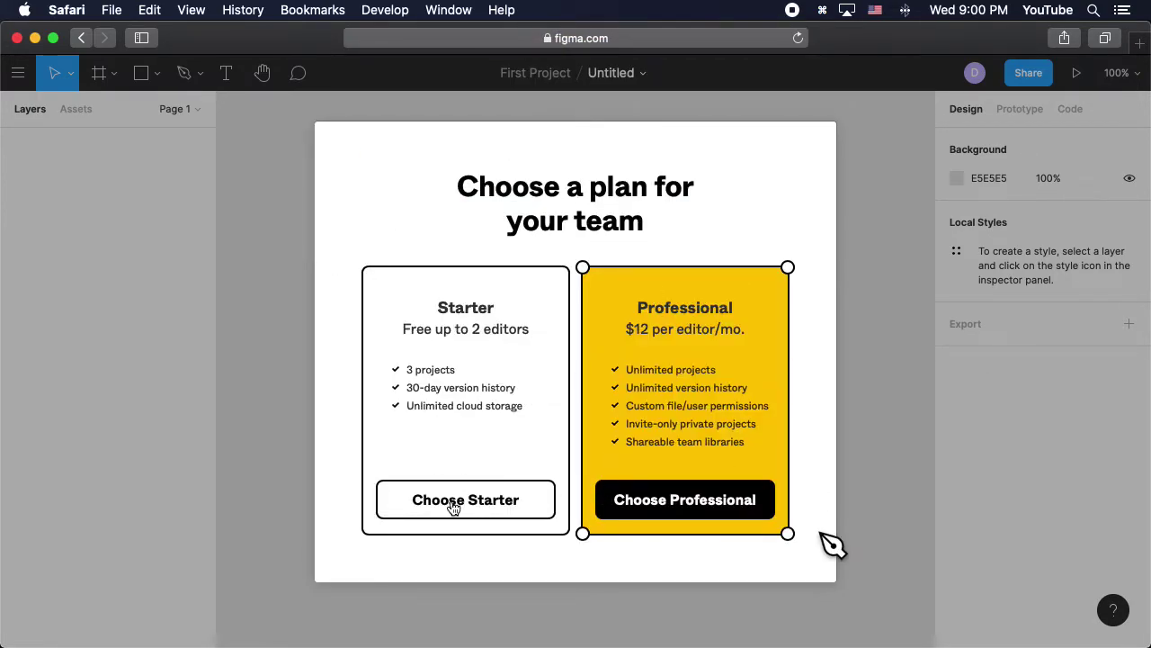
Step: Compare the Starter and Professional plan features, then choose the free Starter plan
left_click_drag(404, 329, 531, 333)
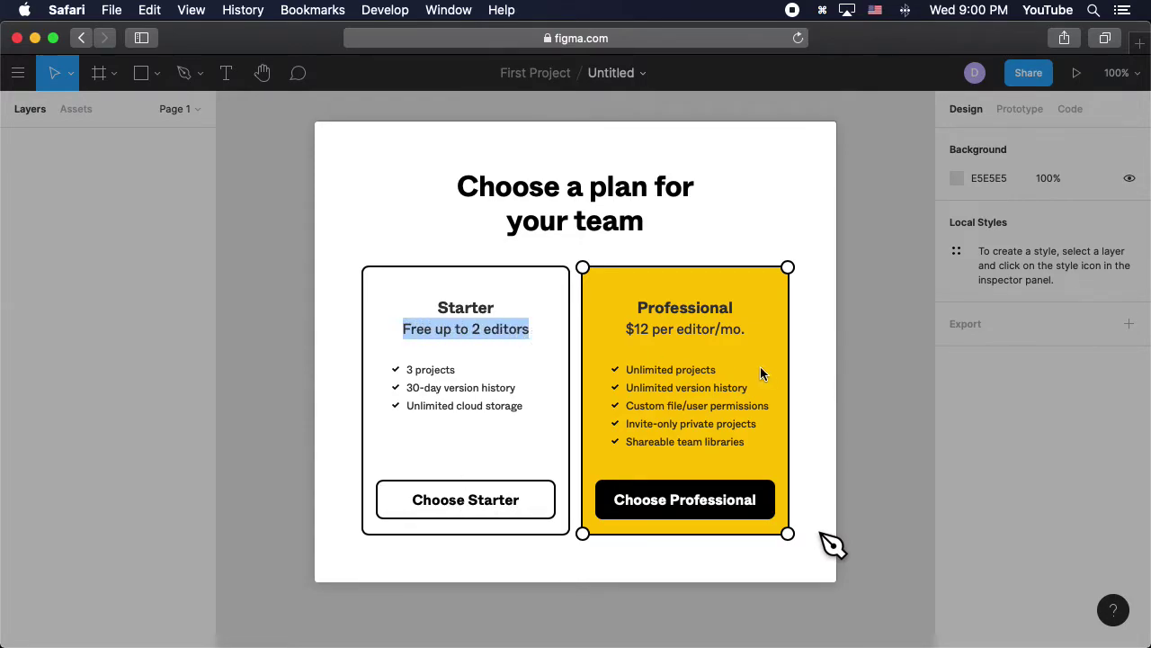
left_click_drag(627, 329, 752, 331)
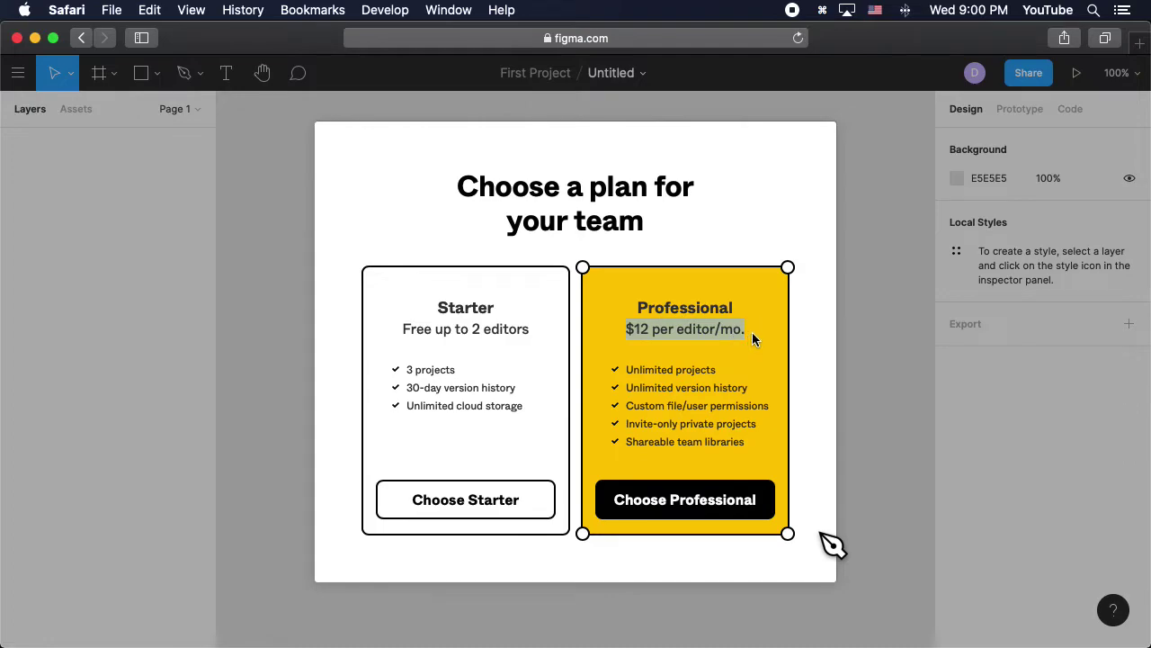
mouse_move(408, 369)
left_mouse_down()
mouse_move(455, 370)
mouse_move(406, 388)
left_mouse_up()
triple_click(461, 406)
left_click(465, 438)
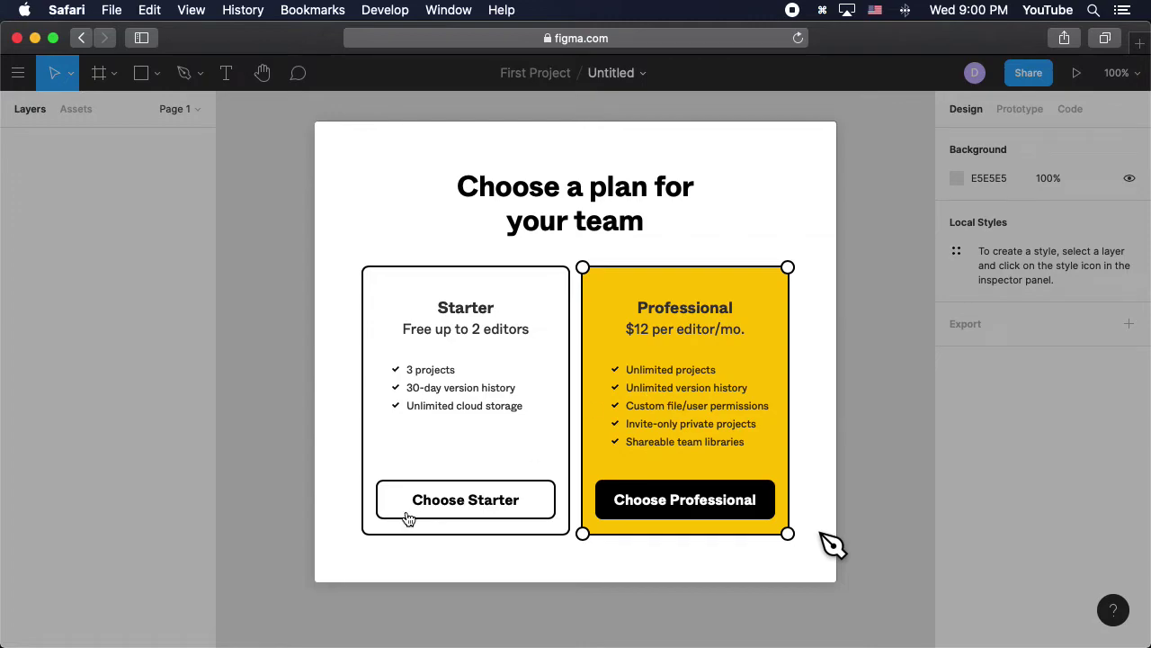
left_click(463, 501)
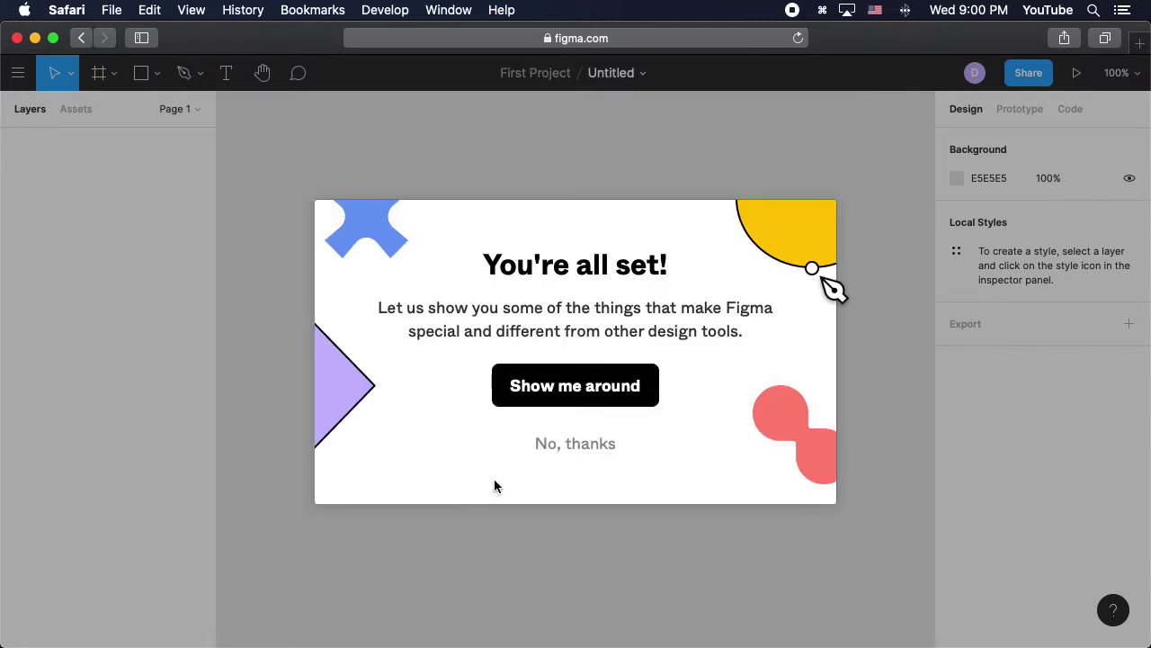
Step: Decline the guided tour and glance at the main menu before closing it
left_click(576, 445)
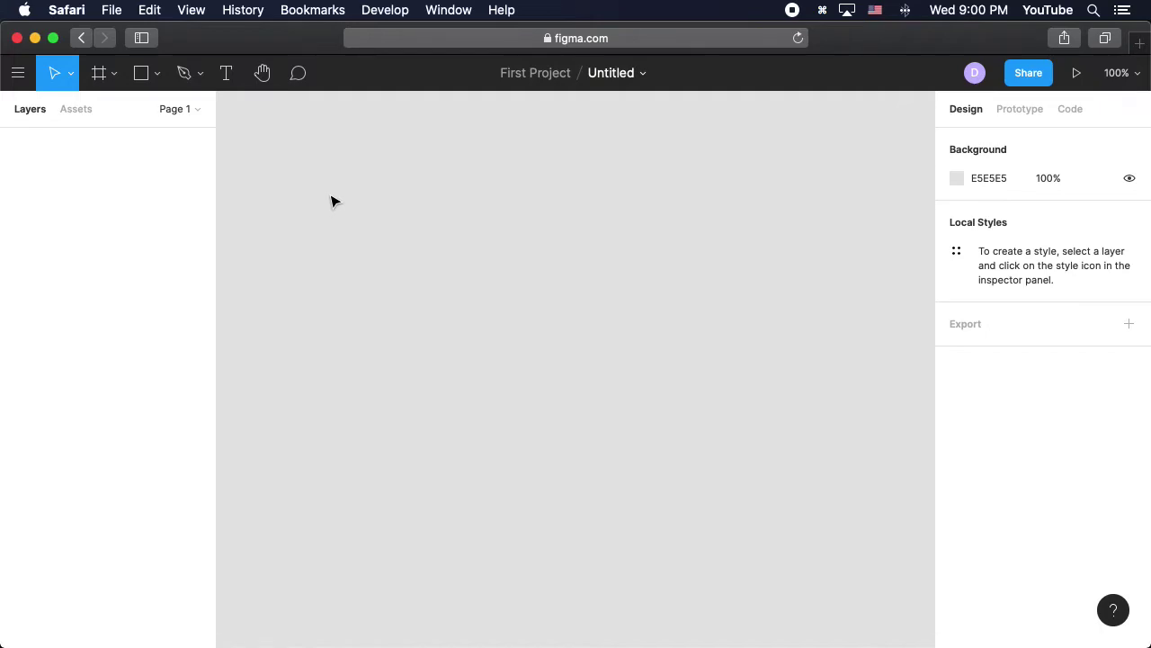
left_click(17, 74)
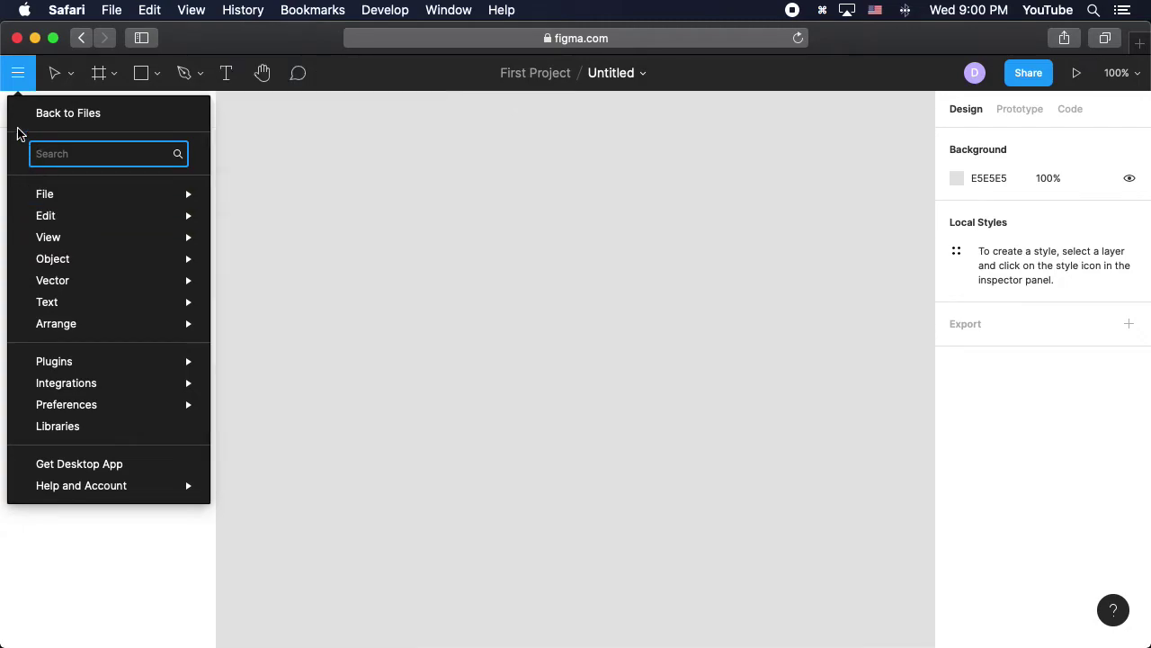
left_click(18, 74)
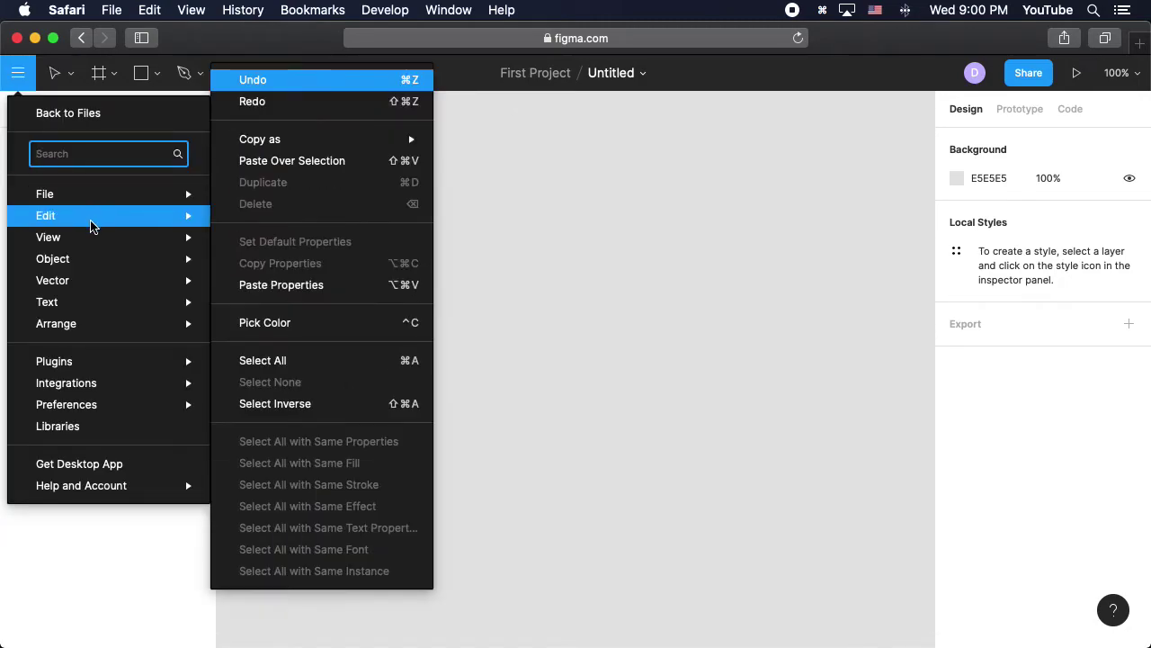
mouse_move(81, 485)
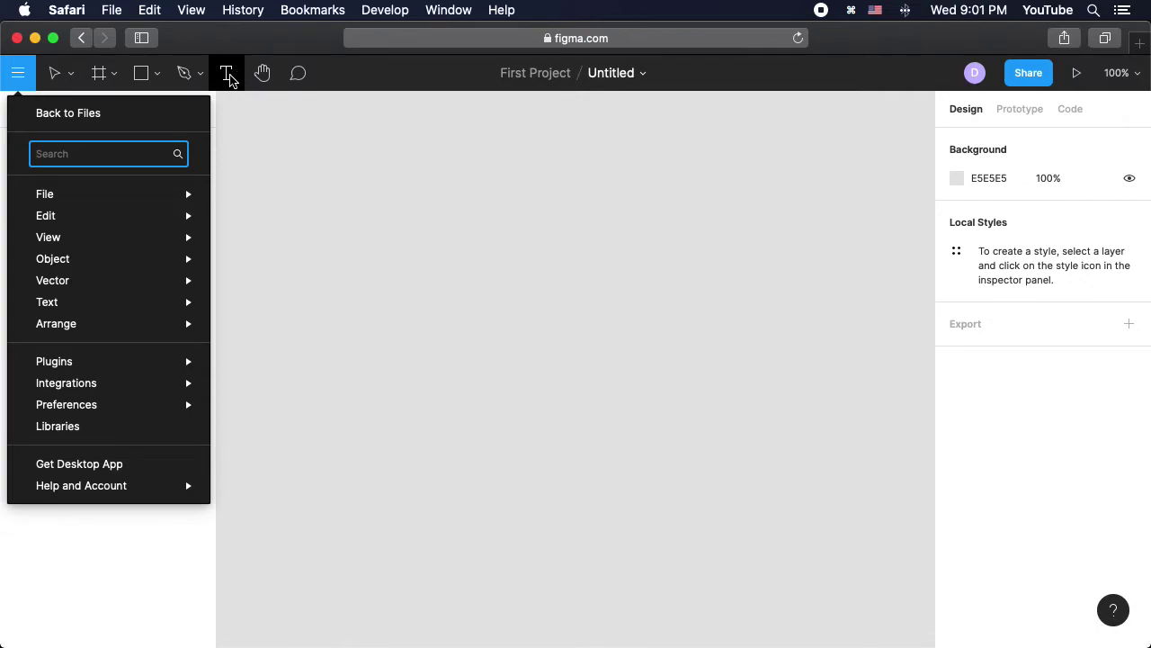
left_click(319, 127)
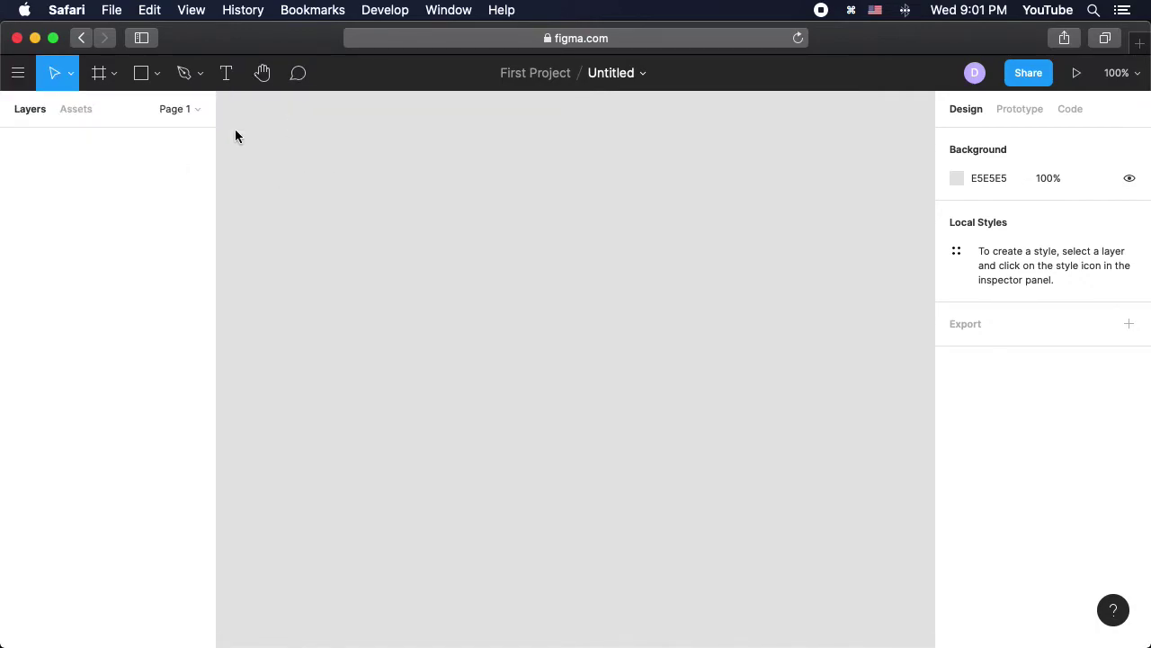
double_click(615, 72)
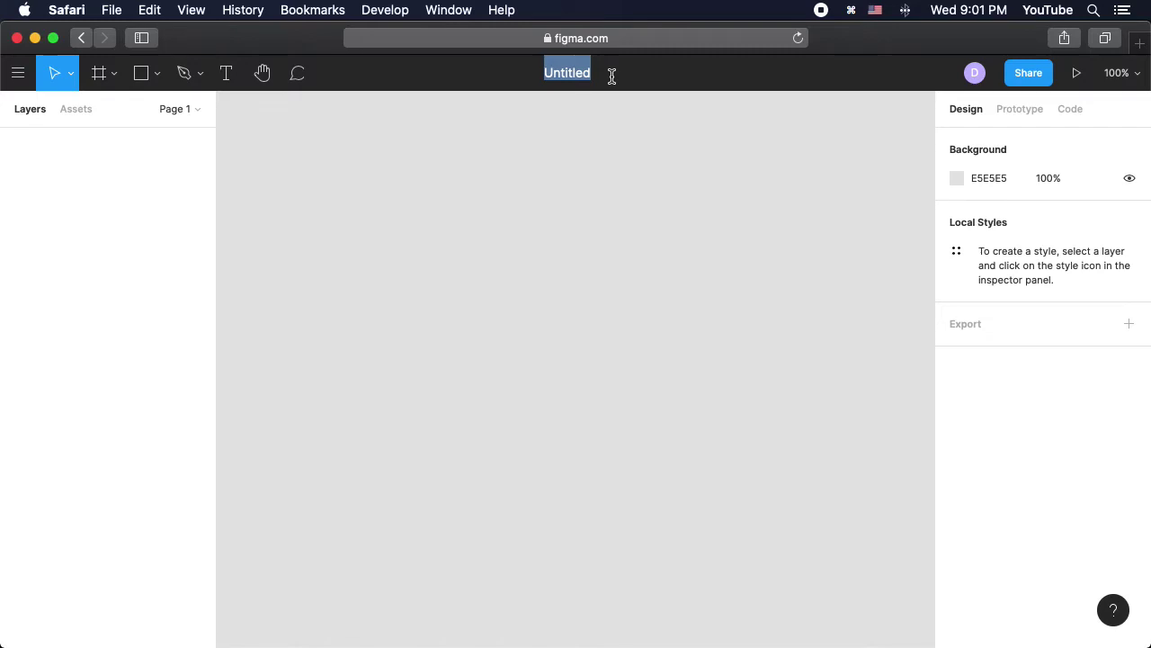
Step: Rename the file to 'Last Lesson' and glance at the Prototype tab
type("Last Lesson")
key("Return")
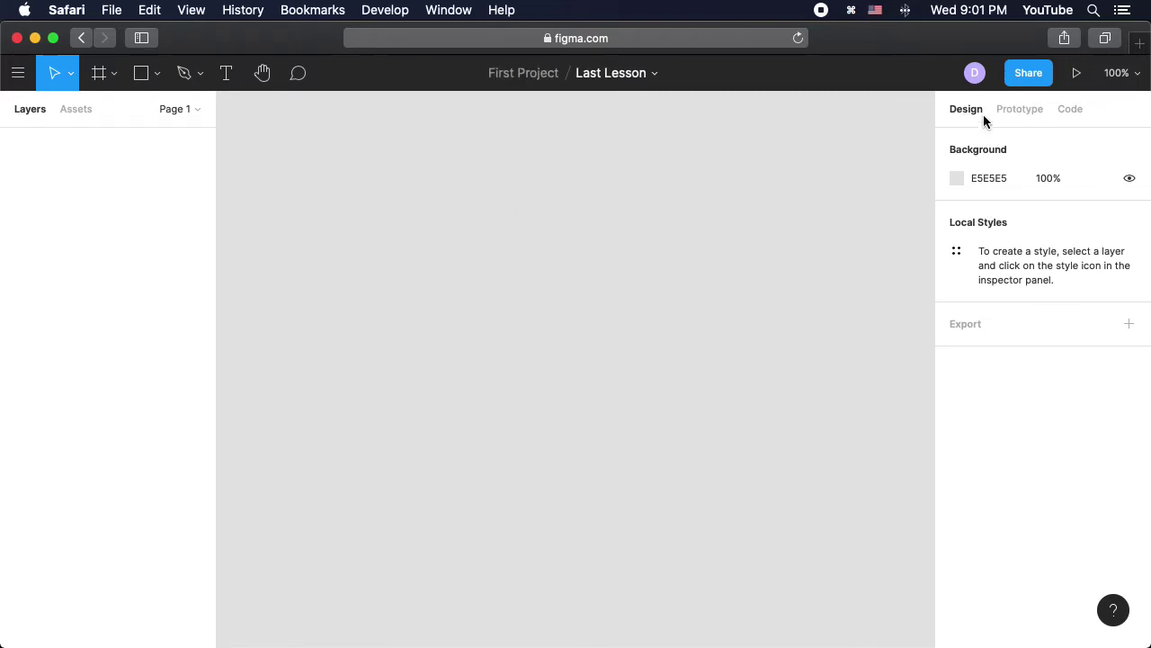
left_click(1026, 111)
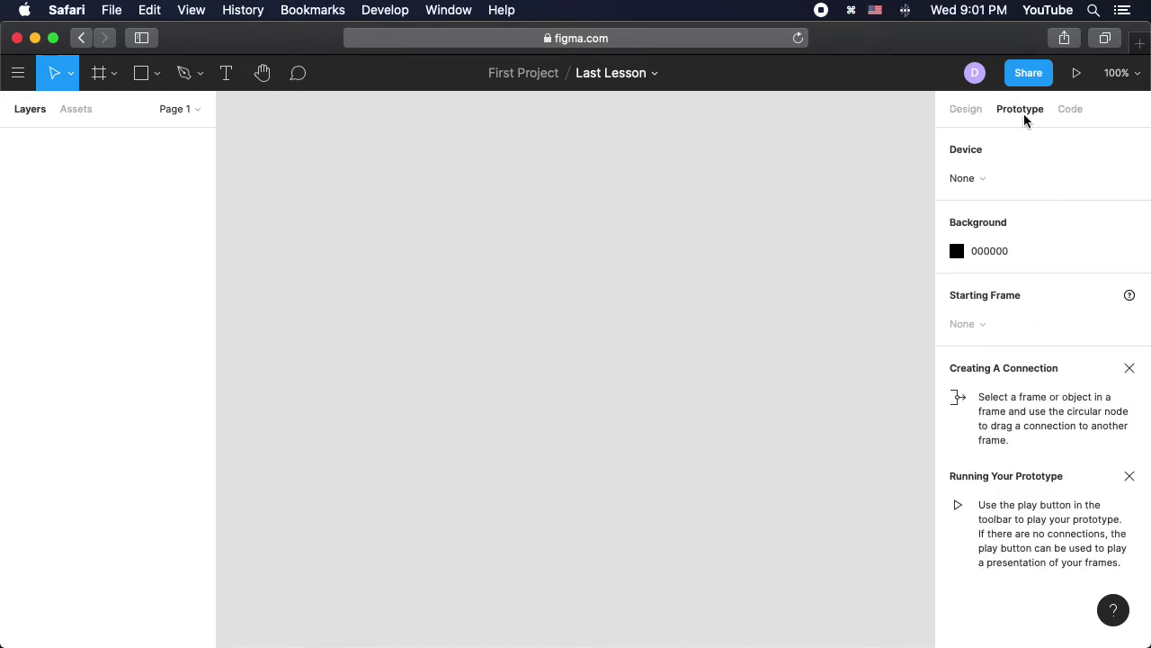
left_click(1072, 109)
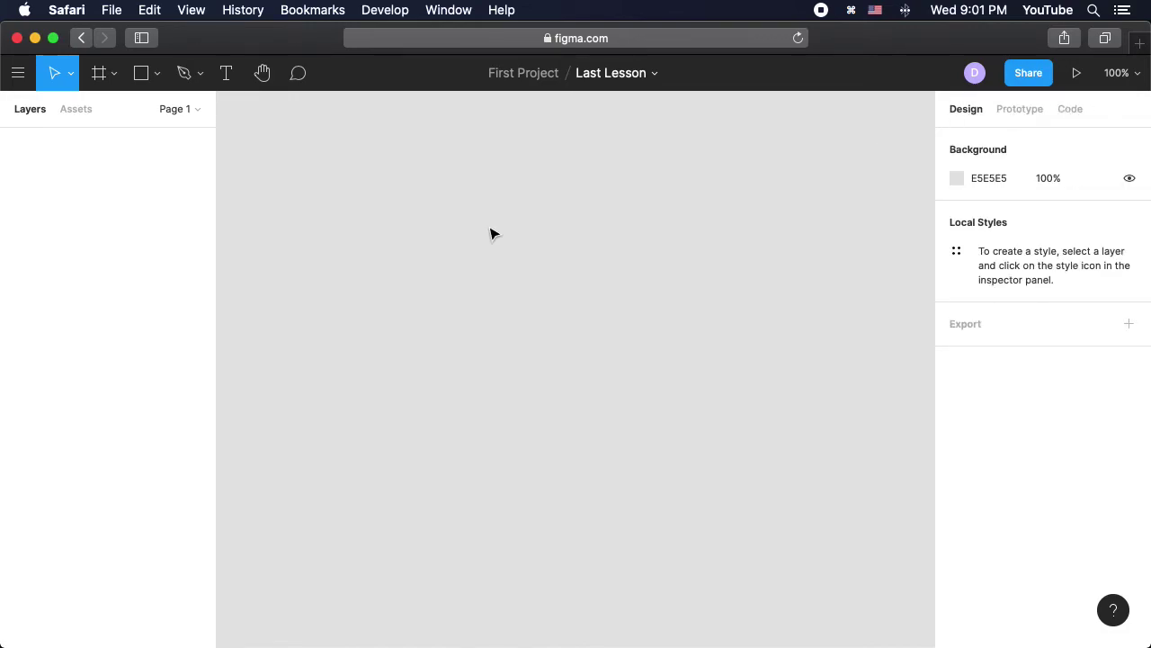
Step: Browse the Assets tab and Pages list, and reset the canvas zoom to 100%
left_click(79, 110)
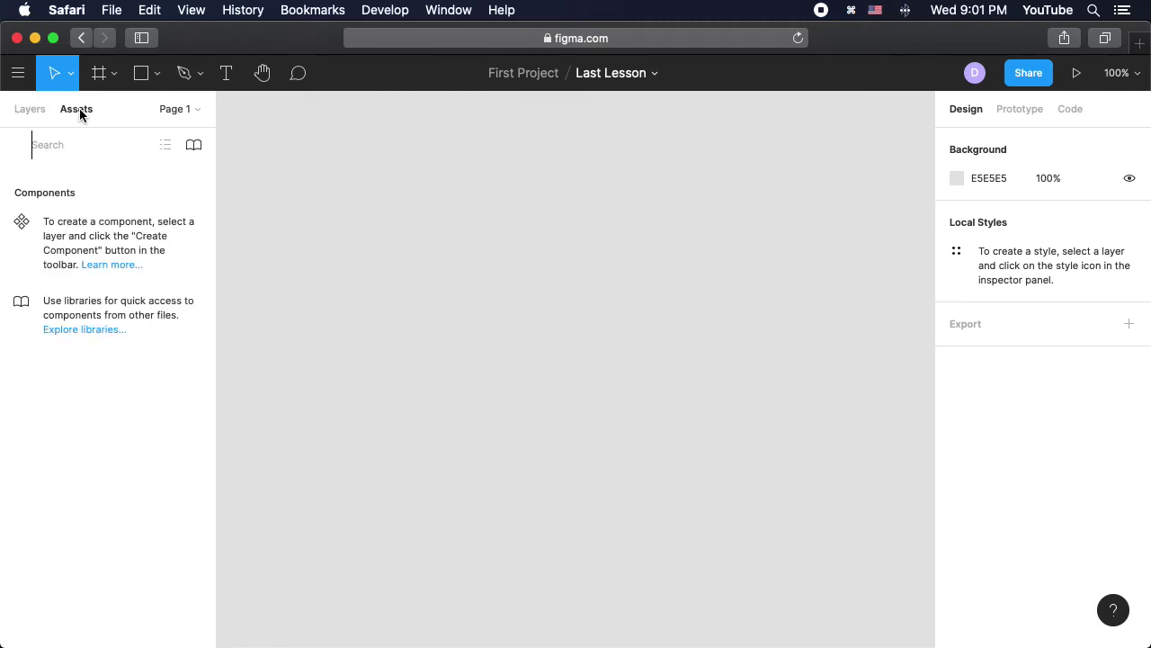
left_click(30, 110)
left_click(178, 109)
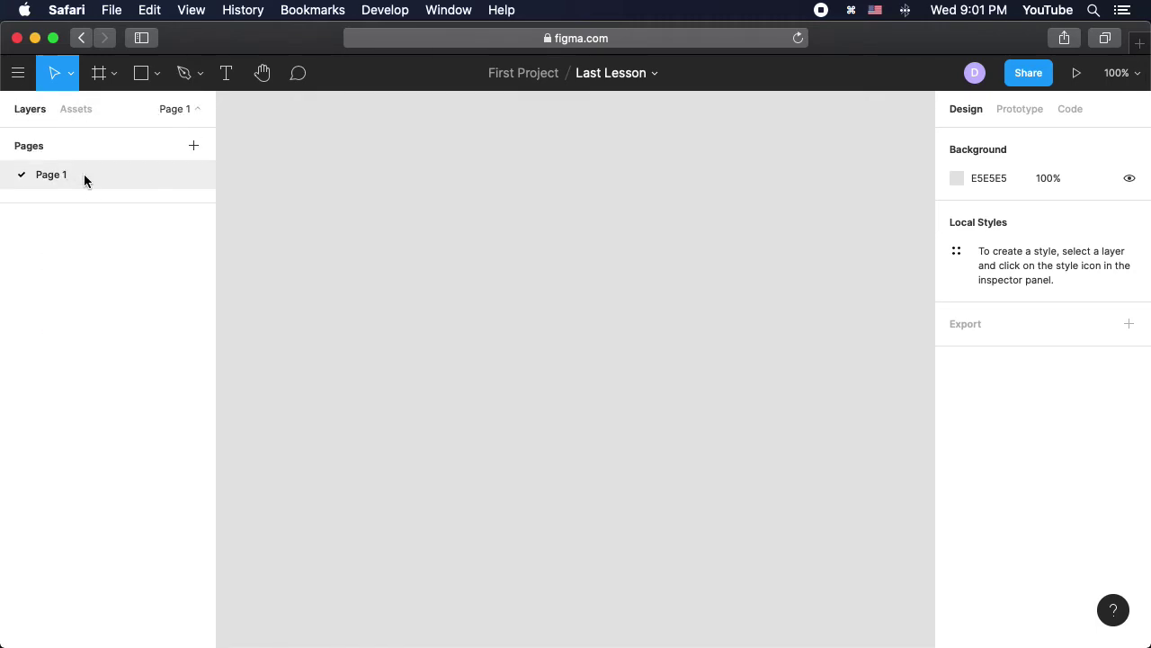
key("shift+0")
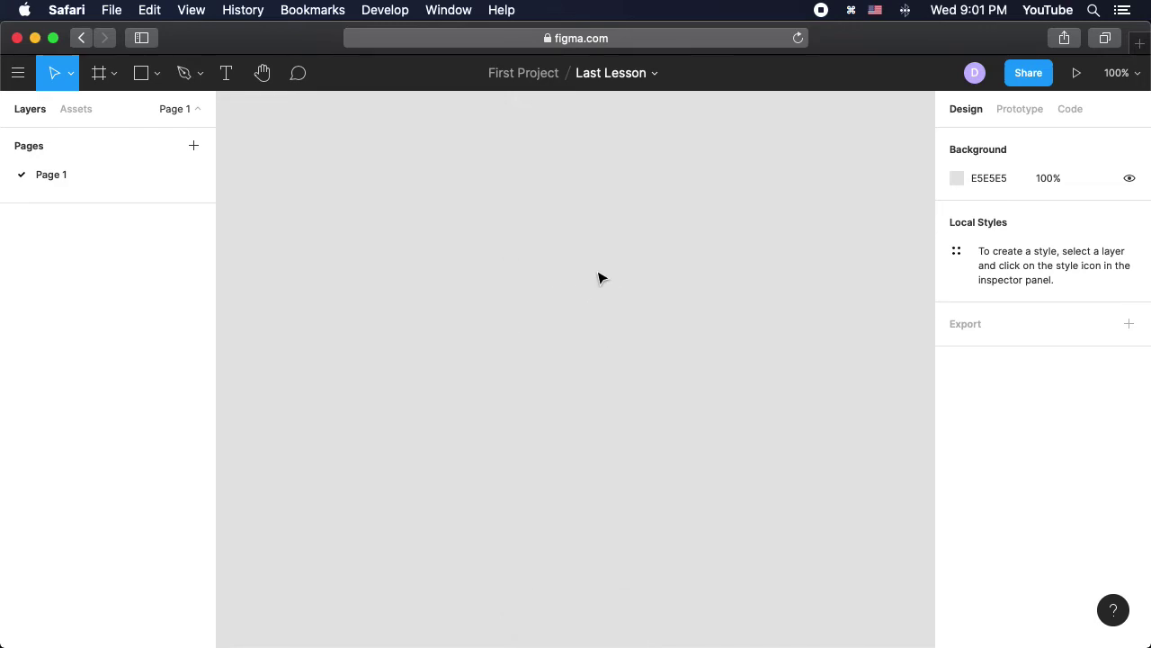
left_click(115, 77)
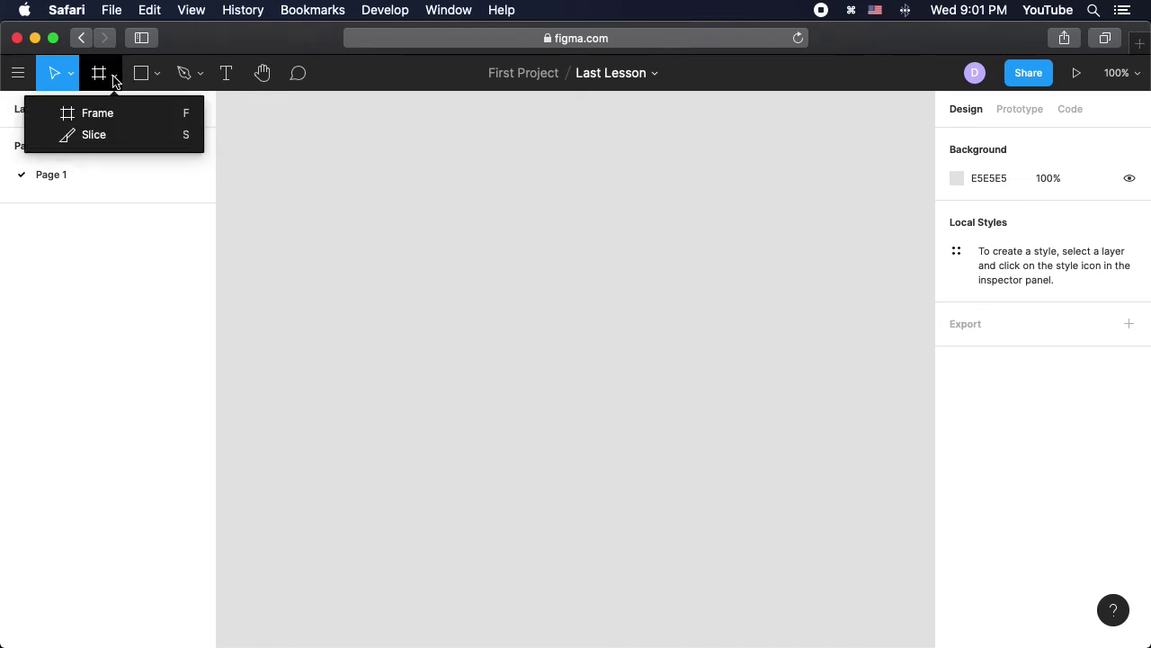
Step: Activate the Frame tool and expand and collapse its Tablet size presets
left_click(115, 117)
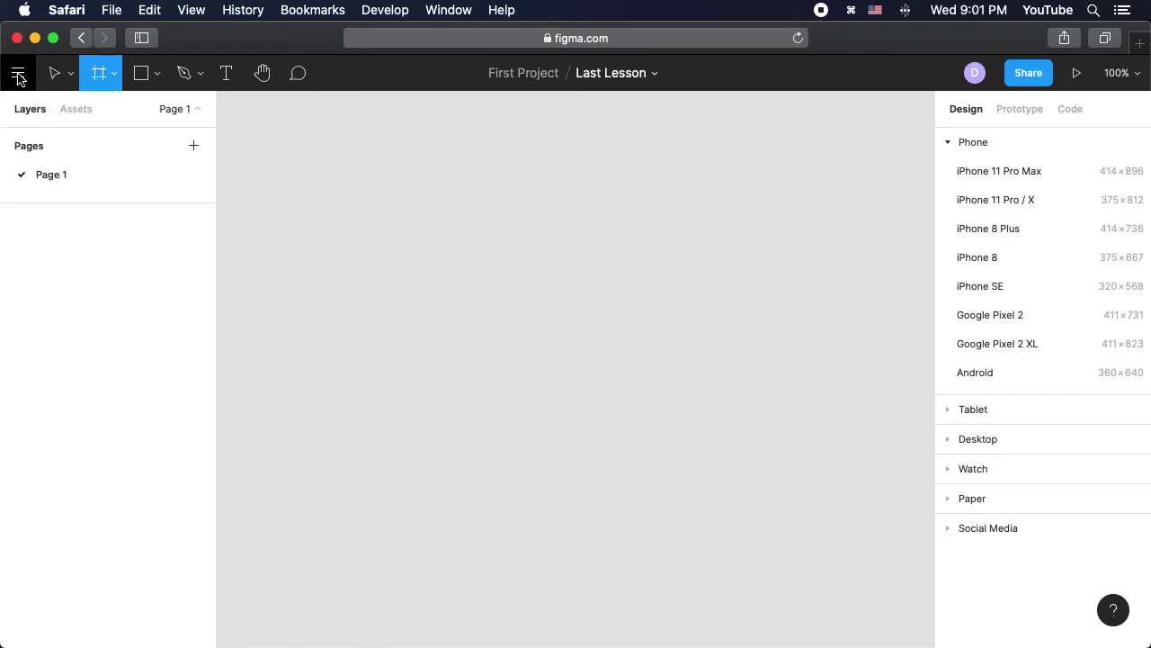
left_click(76, 108)
left_click(32, 109)
left_click(77, 108)
left_click(30, 109)
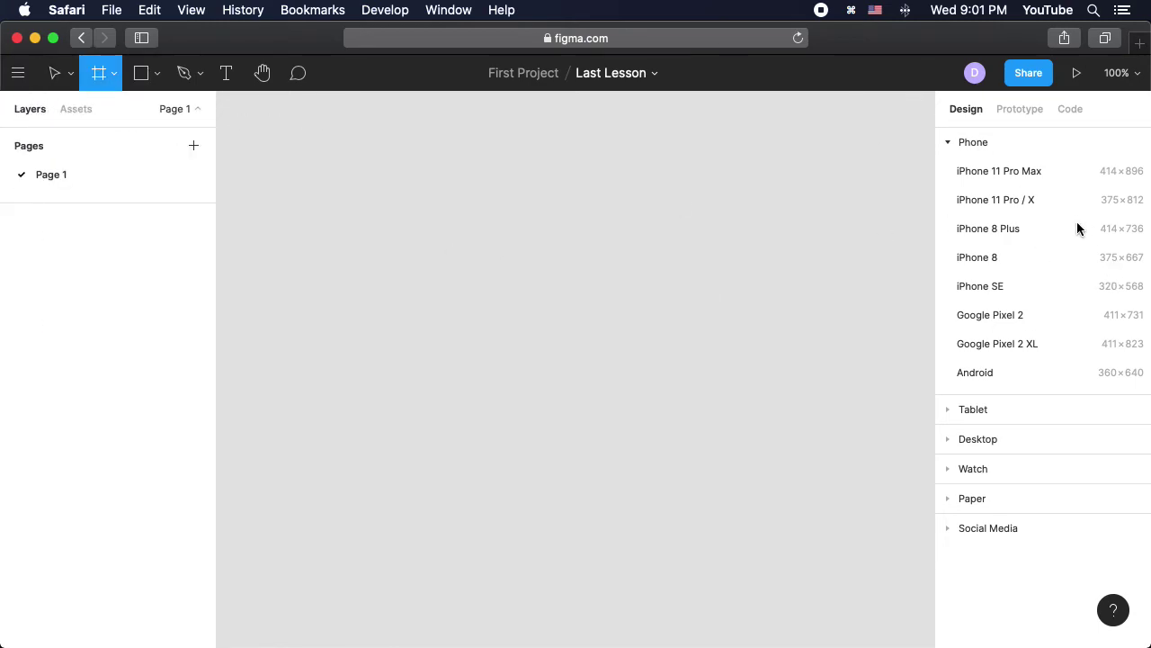
left_click(949, 409)
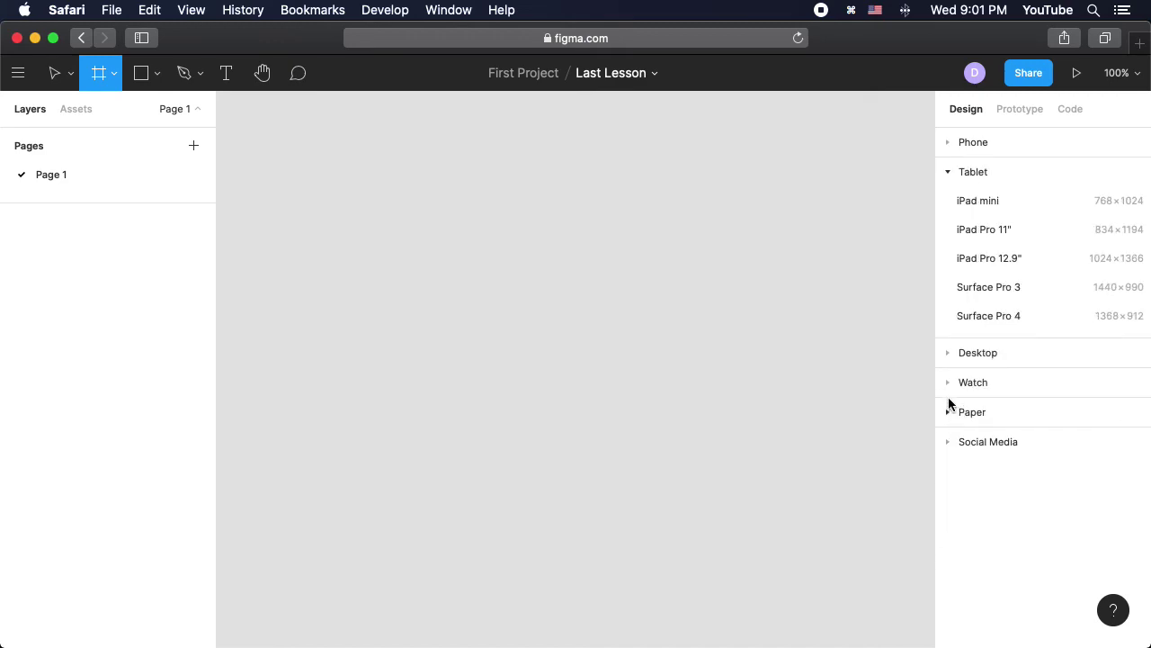
left_click(950, 171)
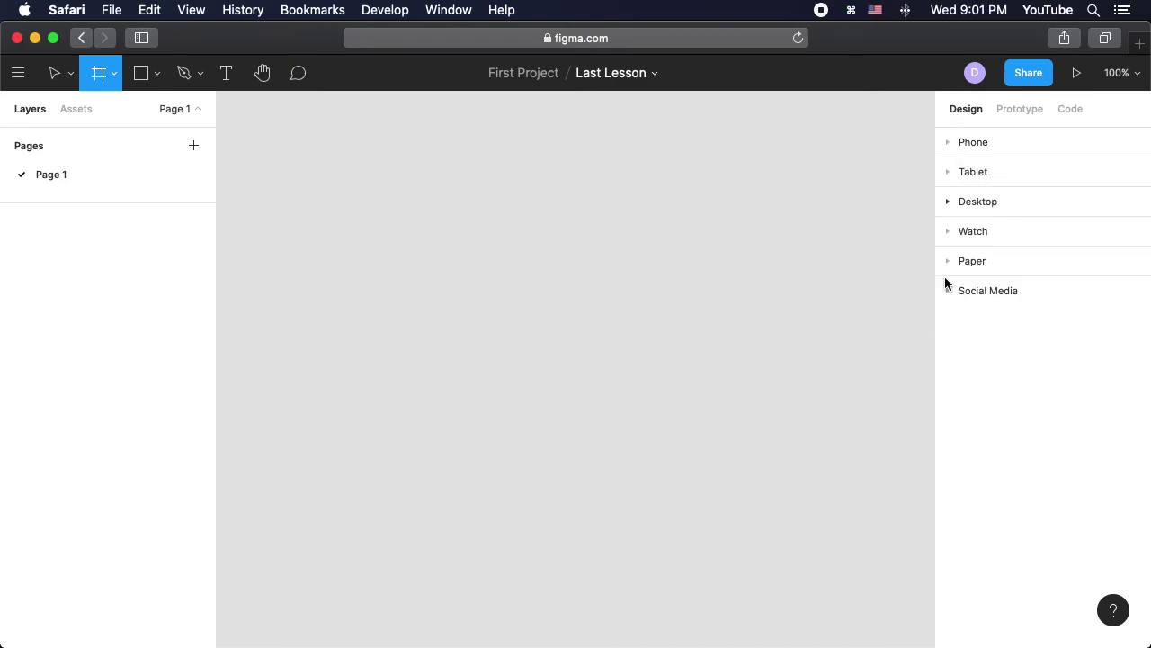